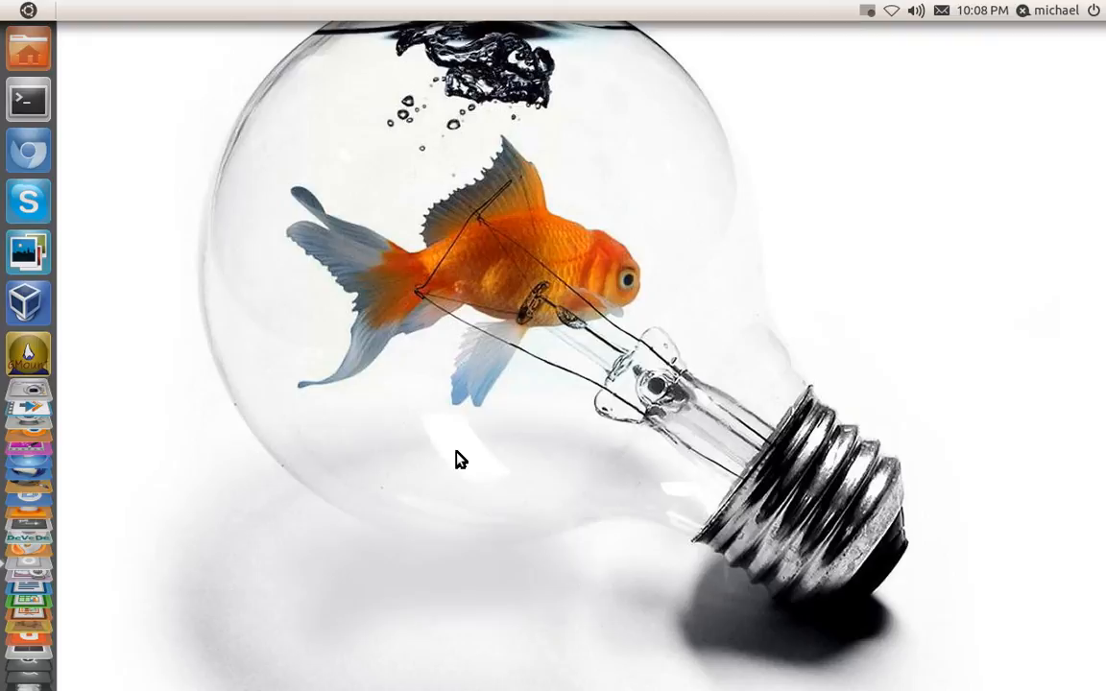
Step: Bring up the network indicator menu from the top panel
click(893, 12)
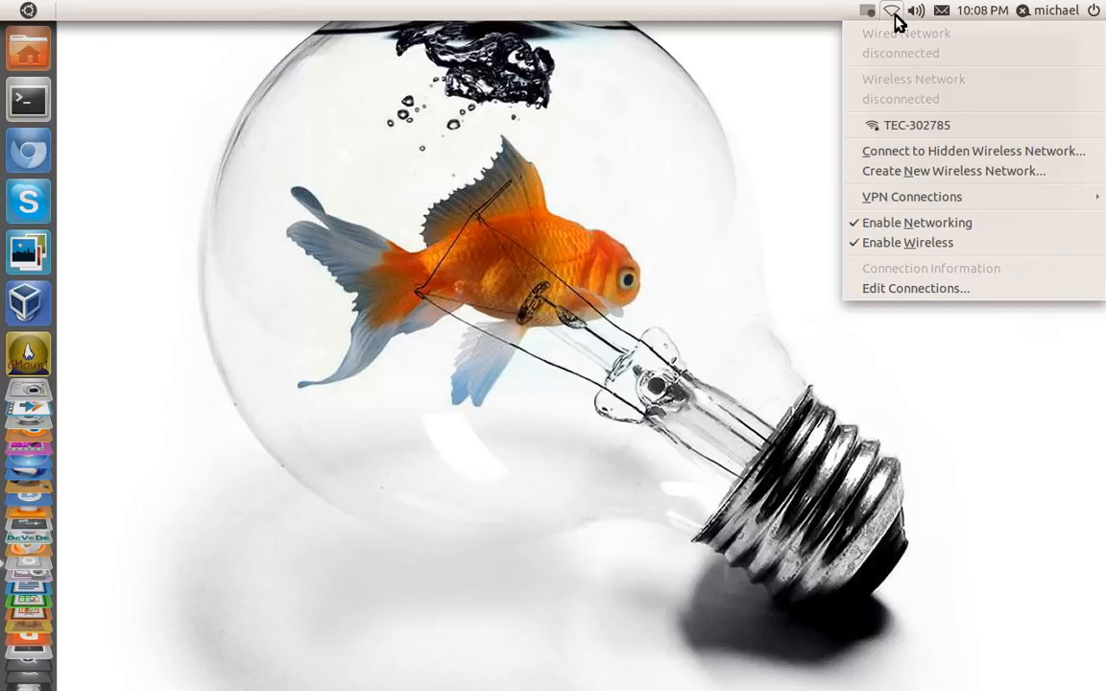
Step: Start a hidden wireless connection, keep Connection as New, and enter network name TEC-00000
click(893, 151)
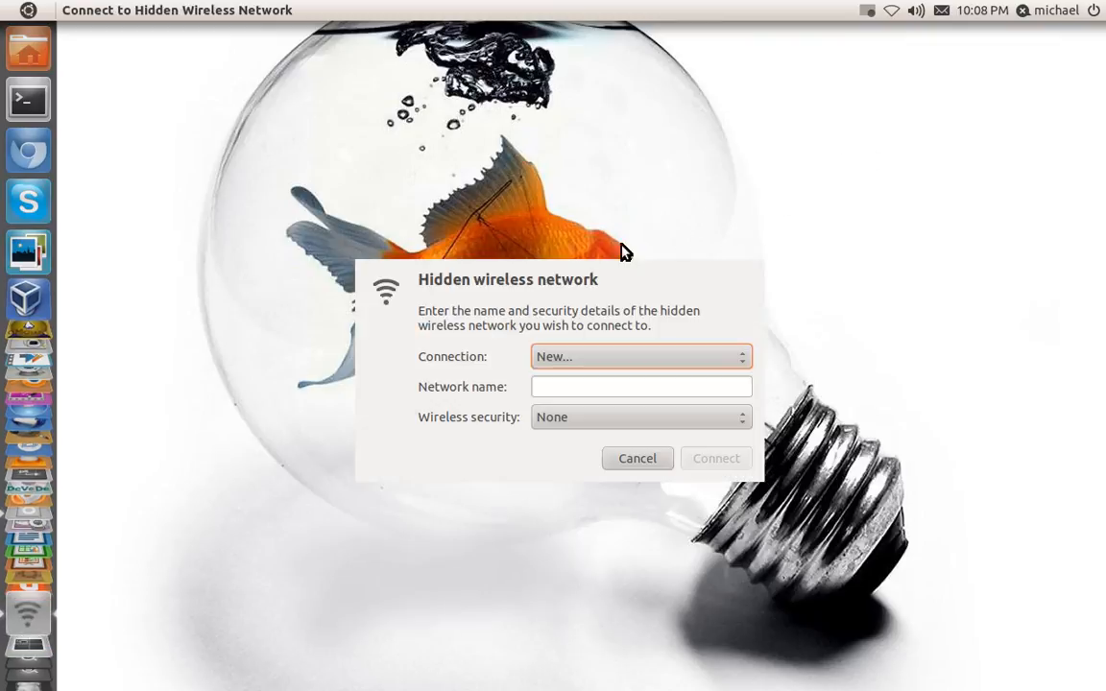
drag(625, 251, 692, 106)
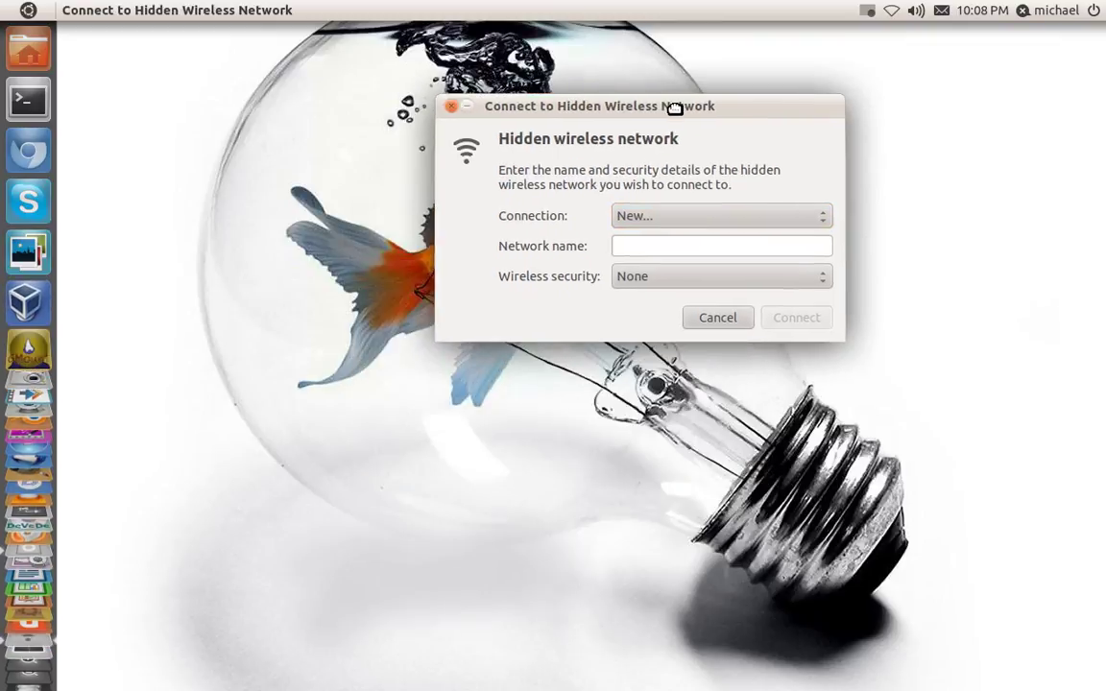
click(656, 215)
click(639, 238)
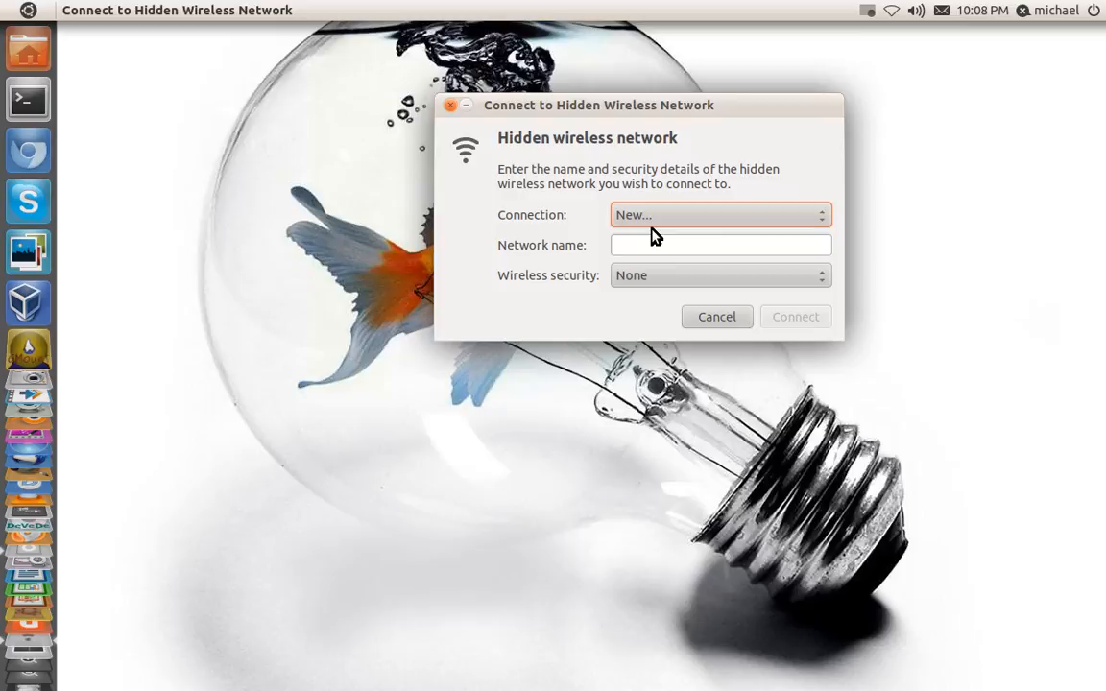
click(641, 247)
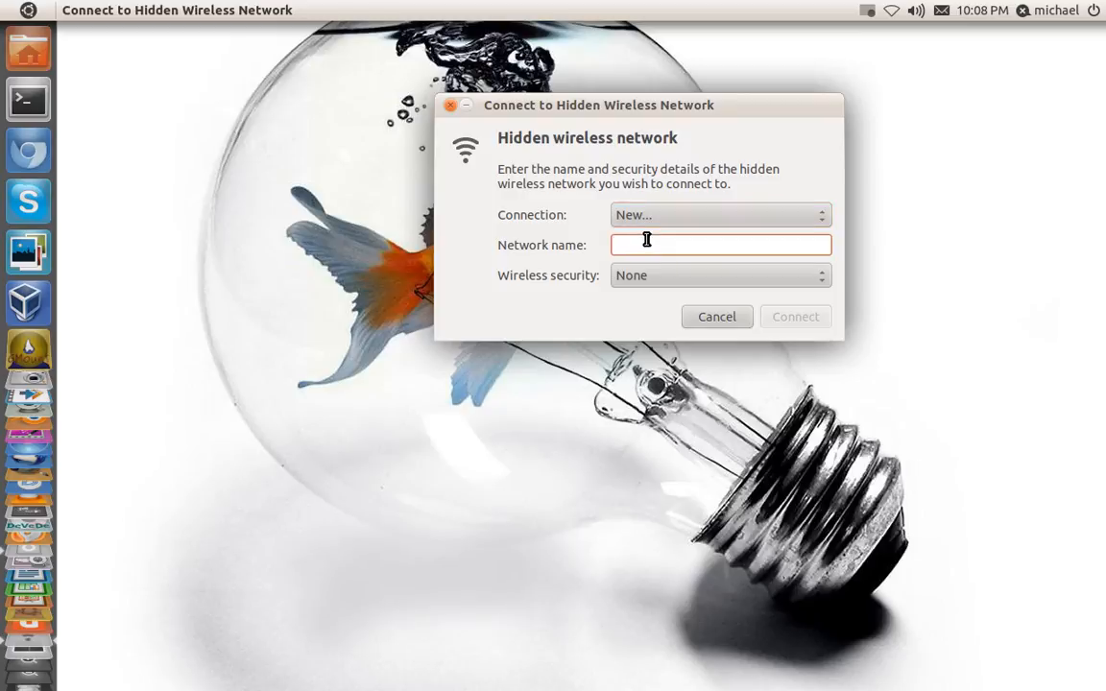
text(T)
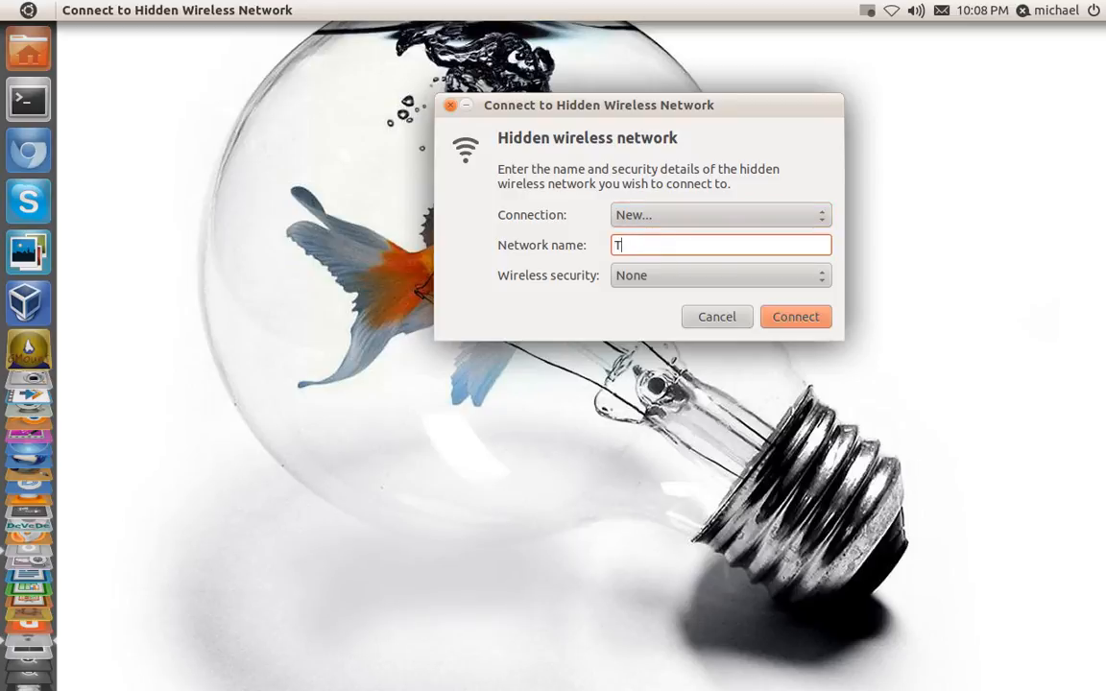
text(EC-)
text(0000)
text(0)
Step: Choose WEP 40/128-bit Key (Hex or ASCII) security and enter the five-character key
click(776, 277)
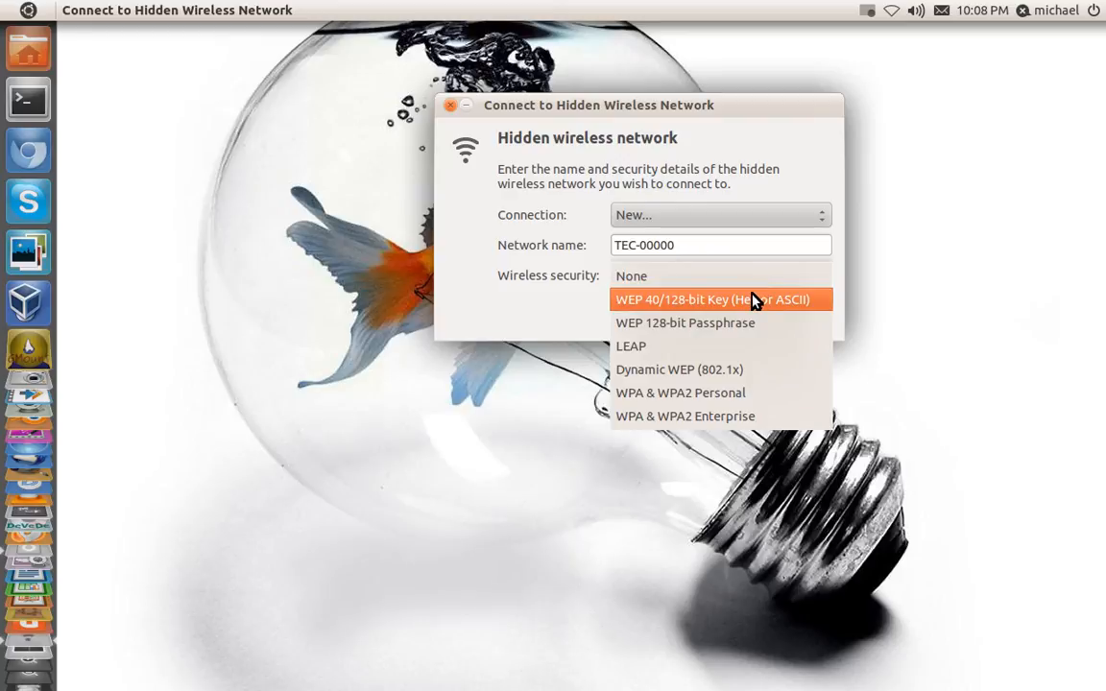
click(755, 301)
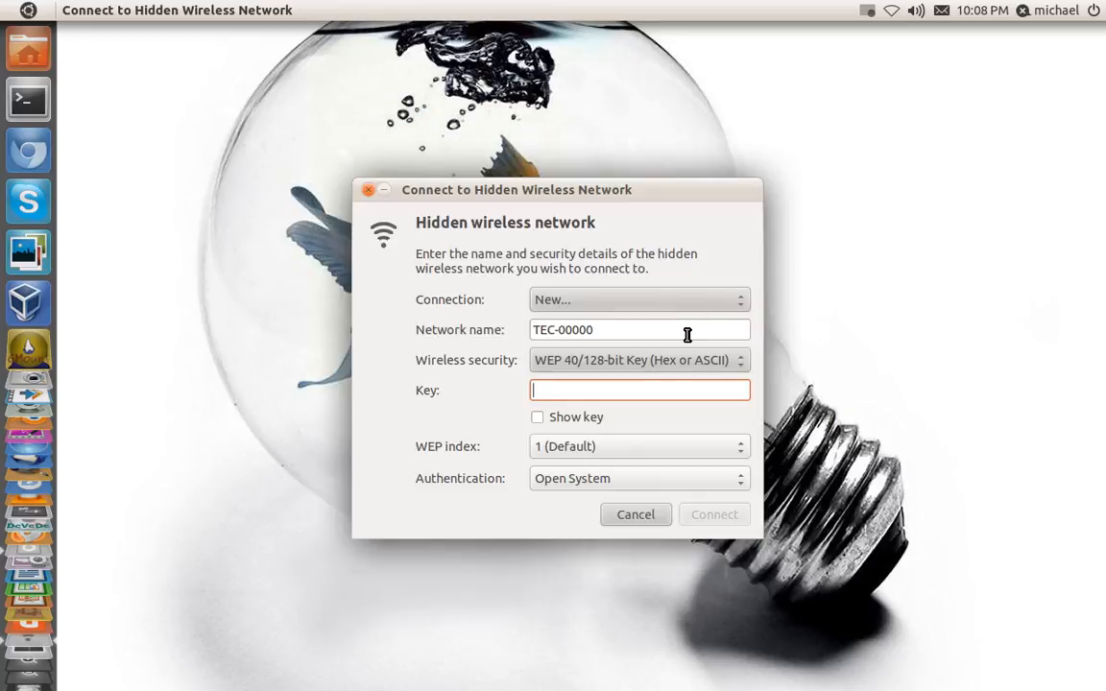
mouse_move(727, 105)
mouse_down()
mouse_move(649, 186)
mouse_move(665, 133)
mouse_up()
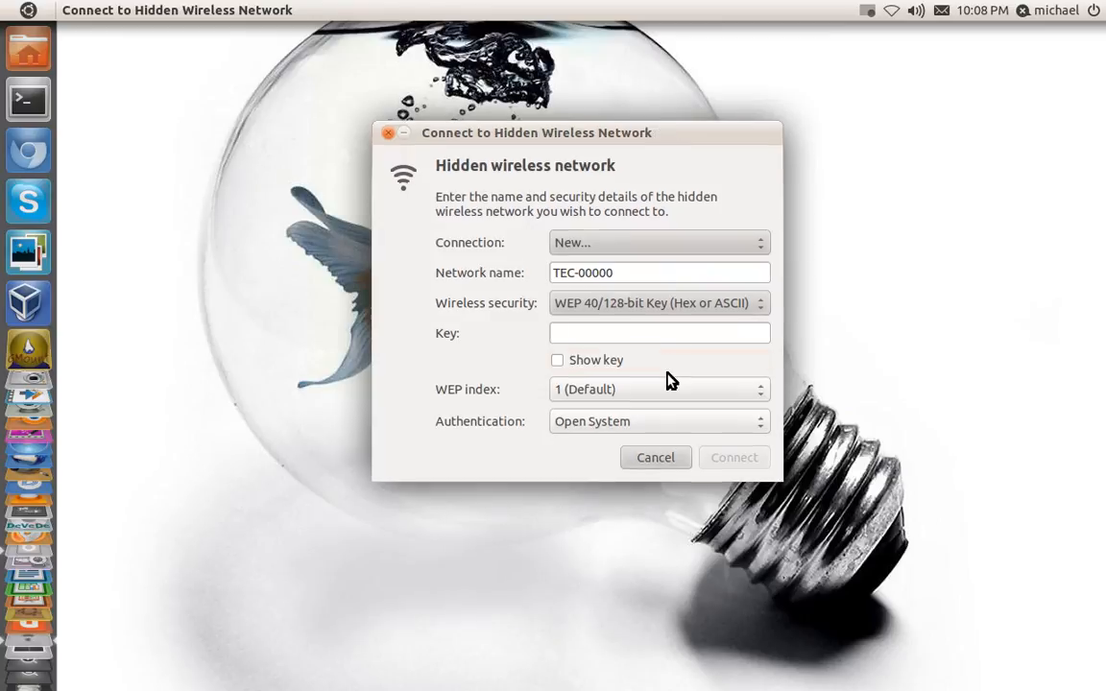
click(663, 333)
text(1234567)
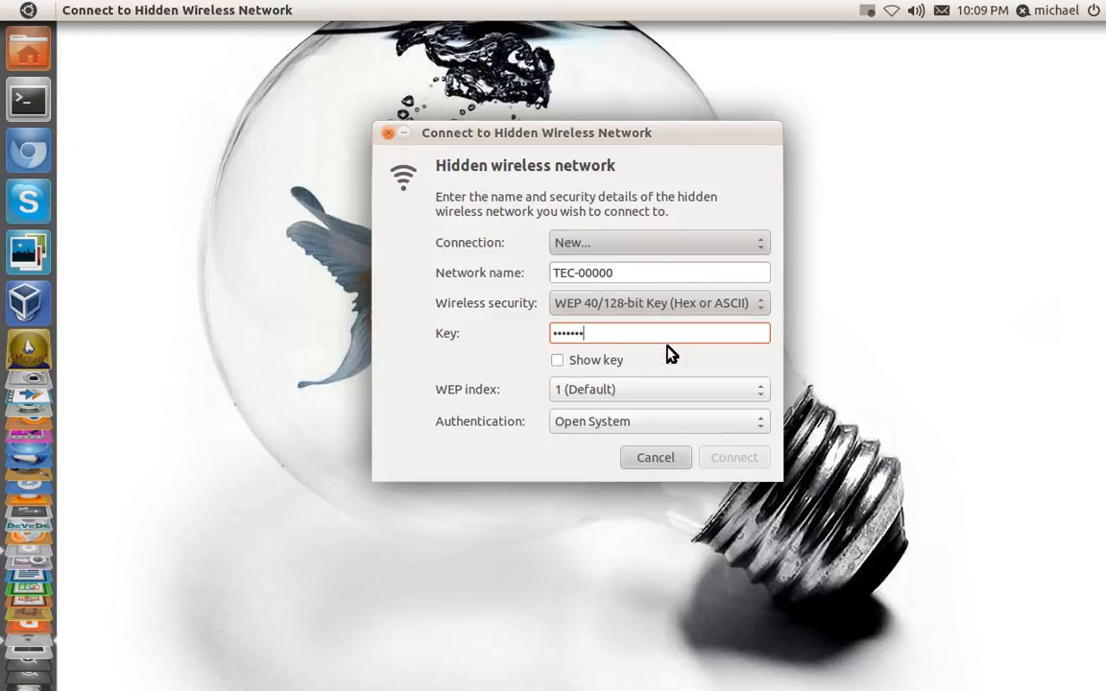
key(BackSpace)
key(BackSpace)
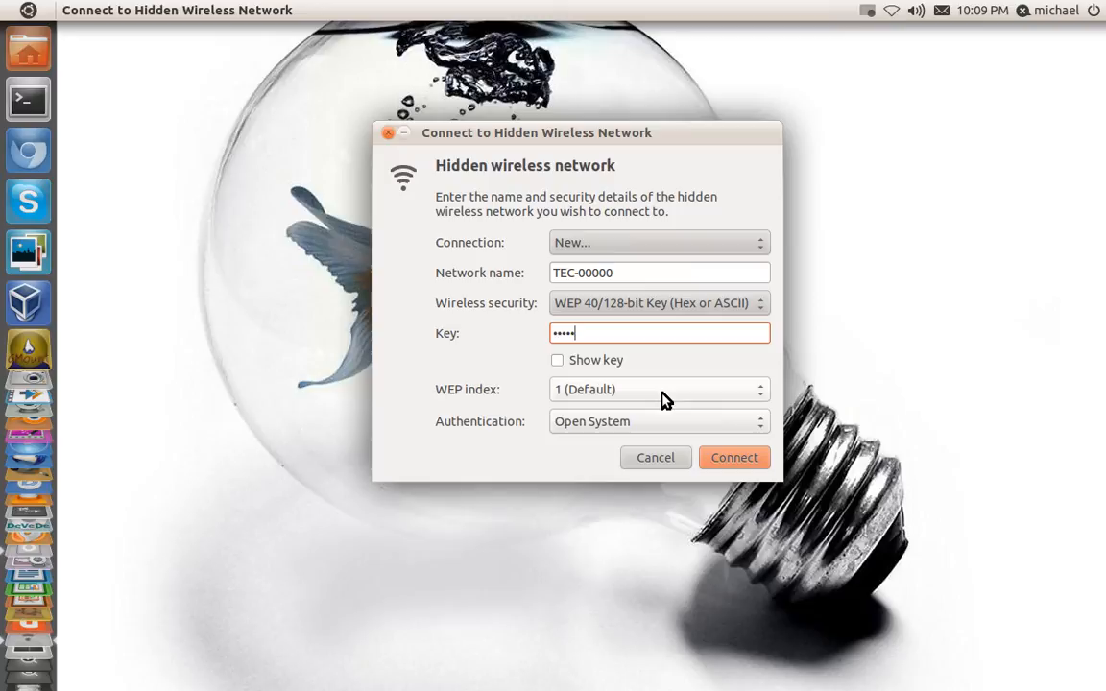
Step: Close the hidden network dialog and reopen the network menu listing TEC-302785
click(672, 458)
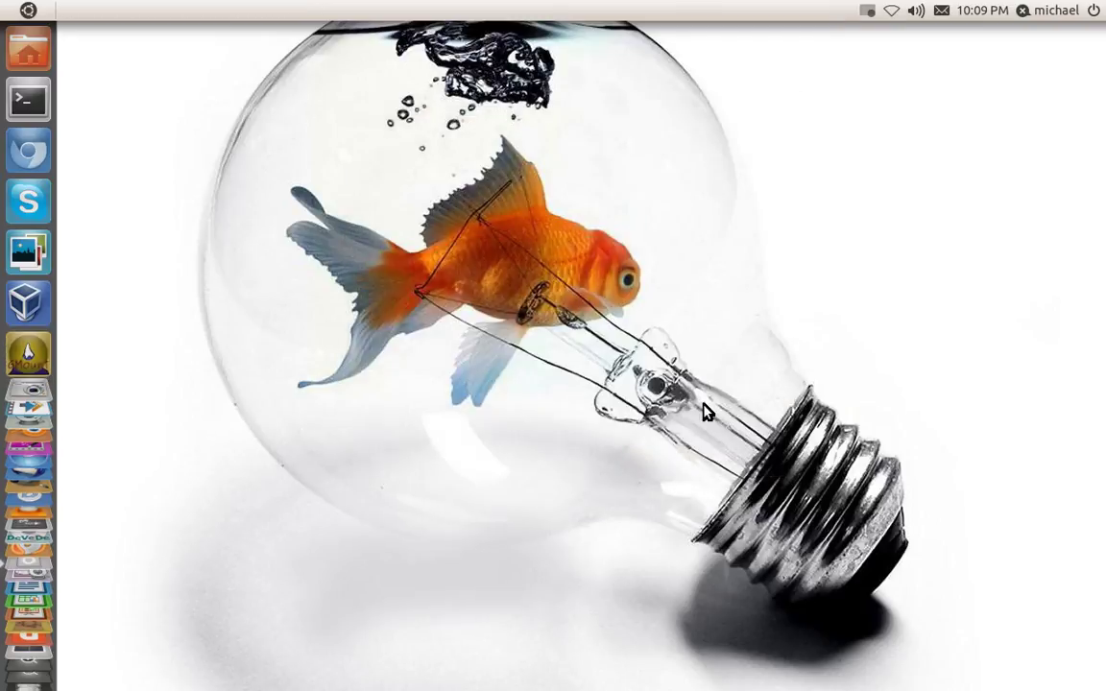
click(888, 14)
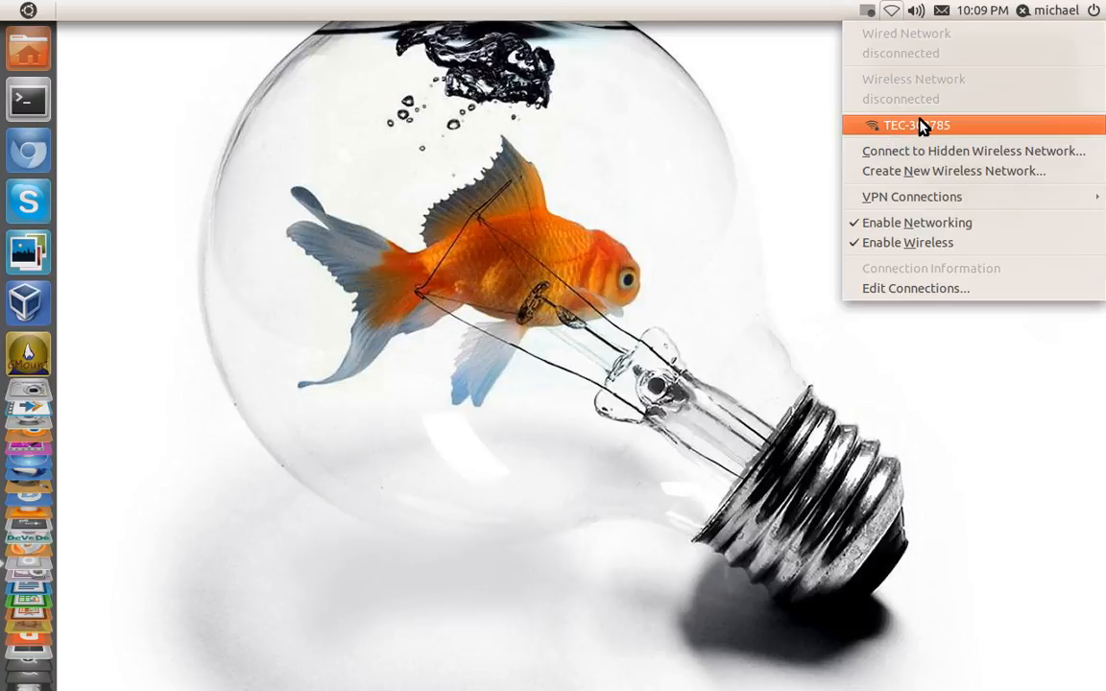
Step: Connect to the TEC-302785 wireless network from the menu
click(921, 126)
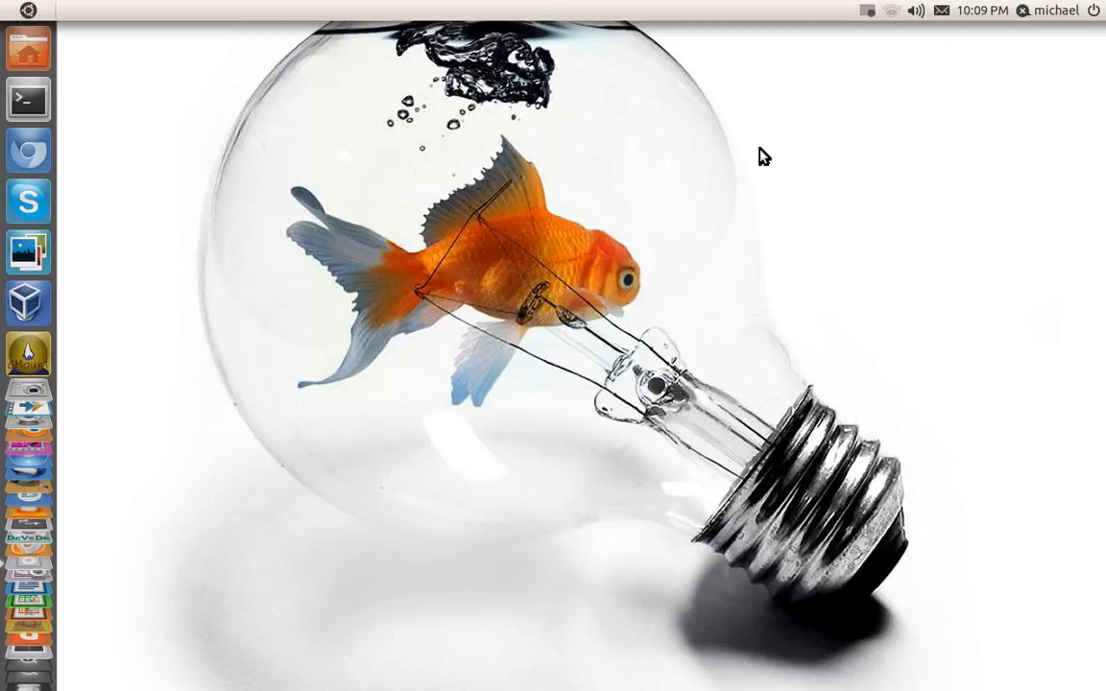